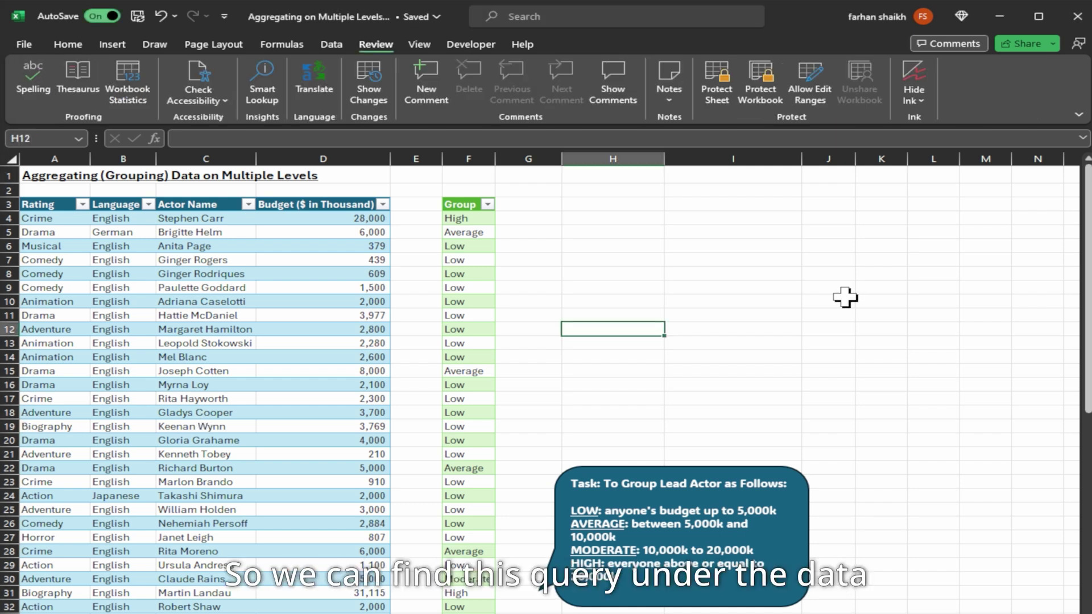
# Open the Bucket_CFE query and delete its Removed Other Columns and Renamed Columns steps.
pyautogui.click(330, 45)
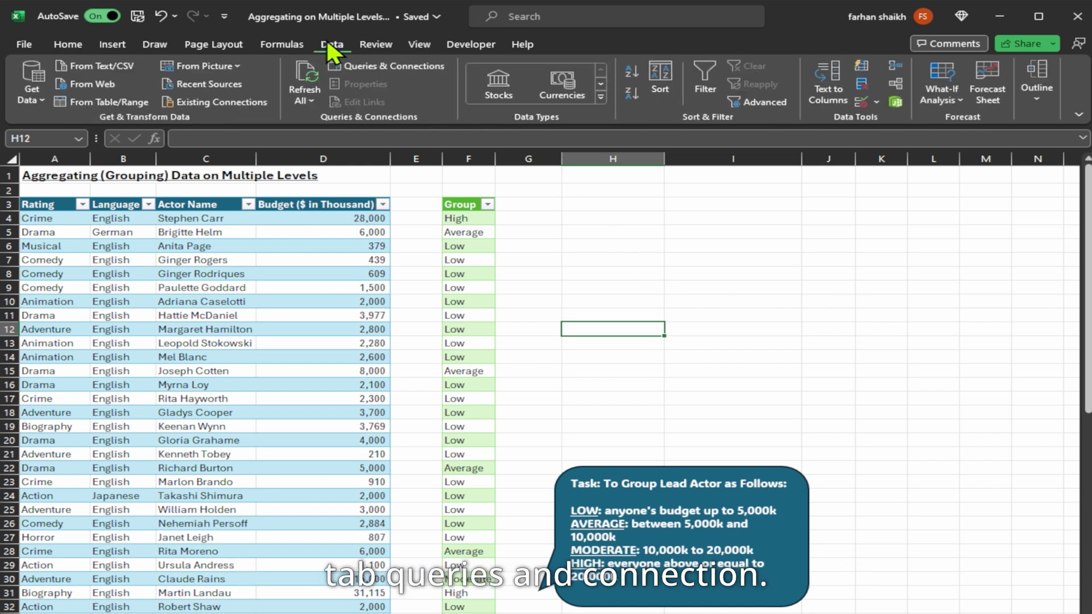
pyautogui.click(380, 66)
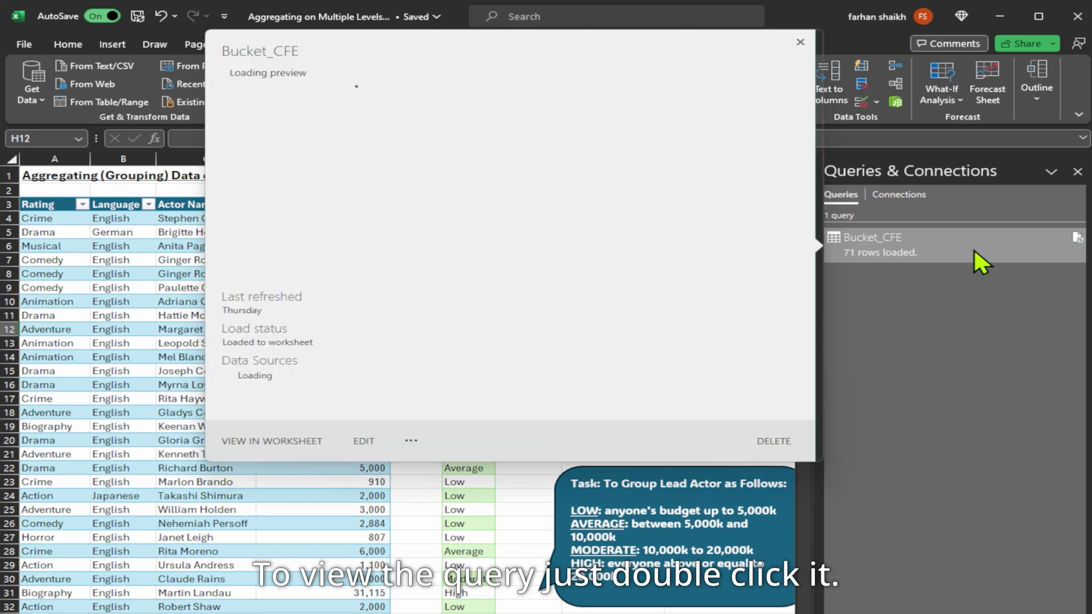
pyautogui.doubleClick(973, 248)
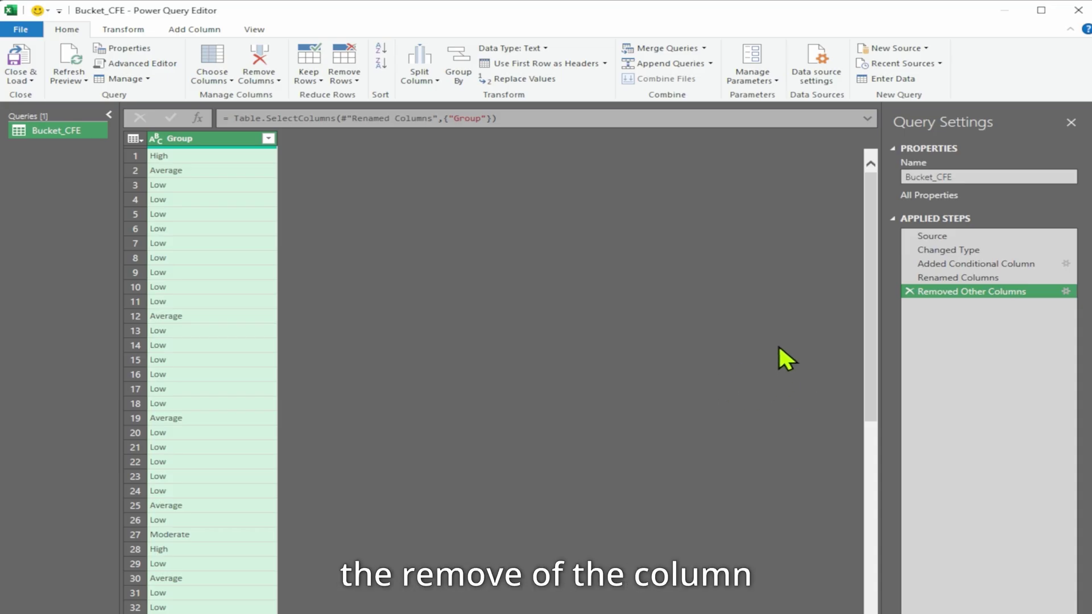
pyautogui.click(908, 291)
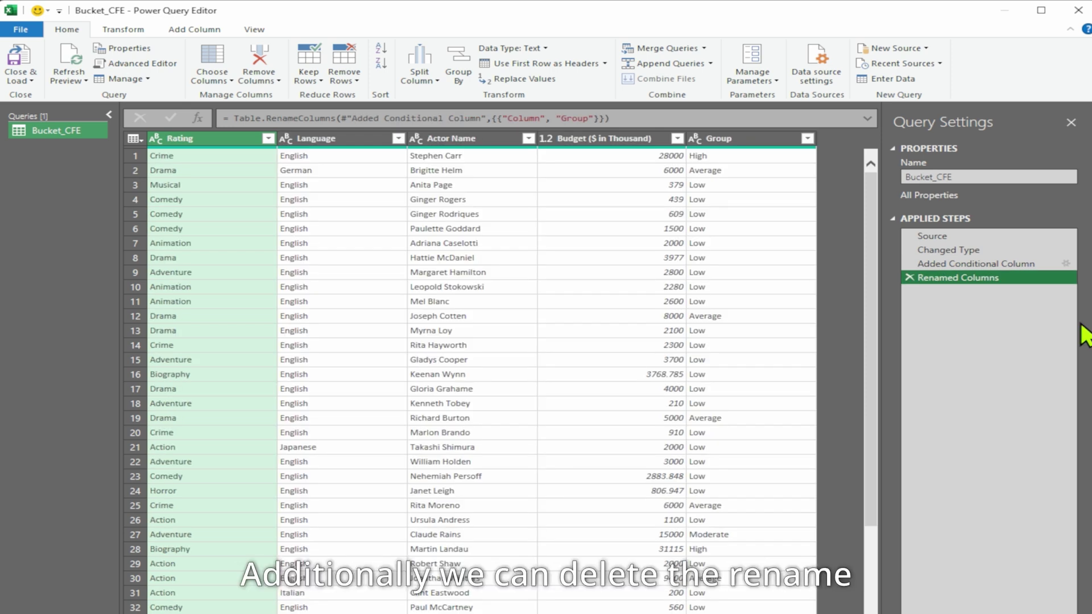
pyautogui.click(909, 278)
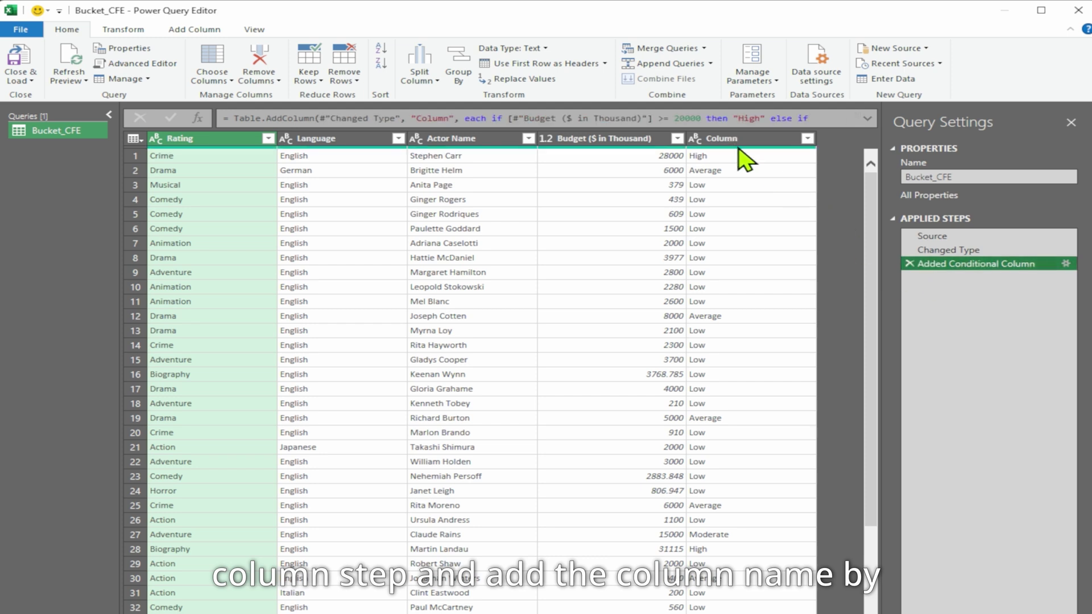
# Rename the added conditional column to 'Group'.
pyautogui.click(1067, 265)
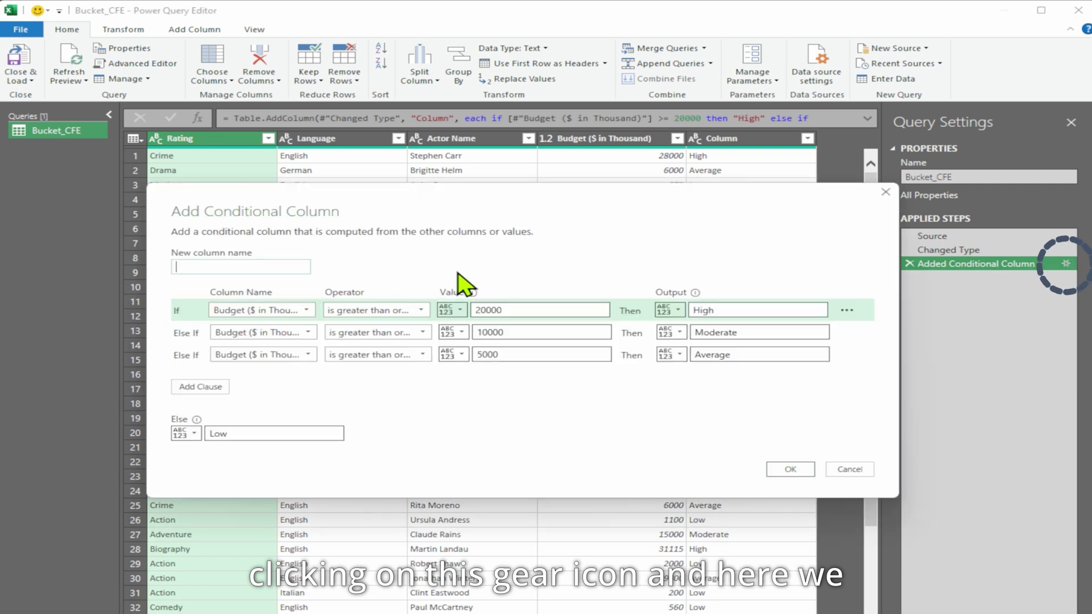
pyautogui.write('Group')
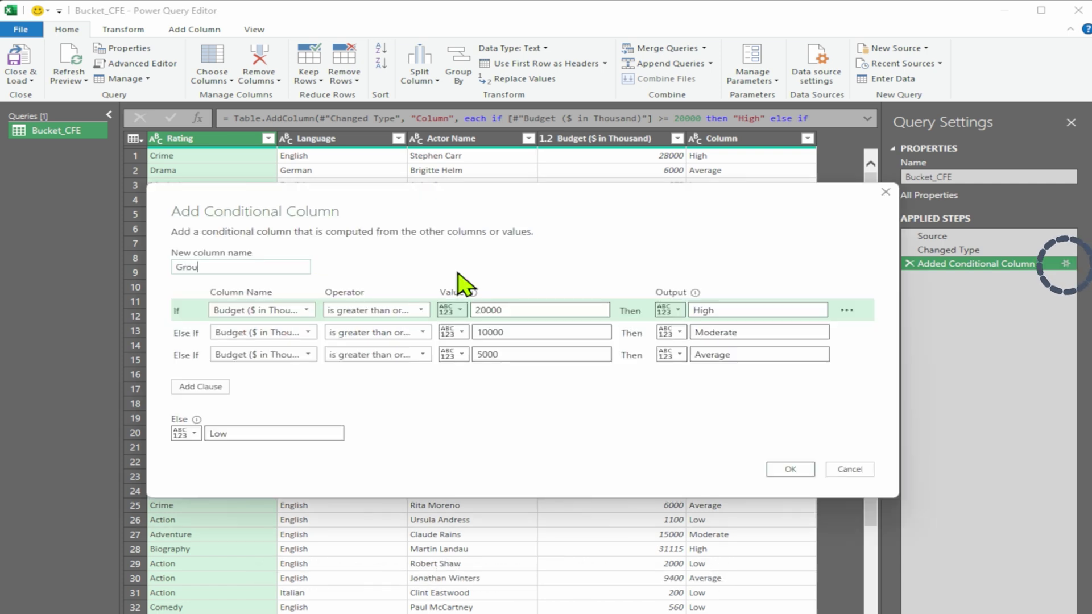
pyautogui.click(790, 470)
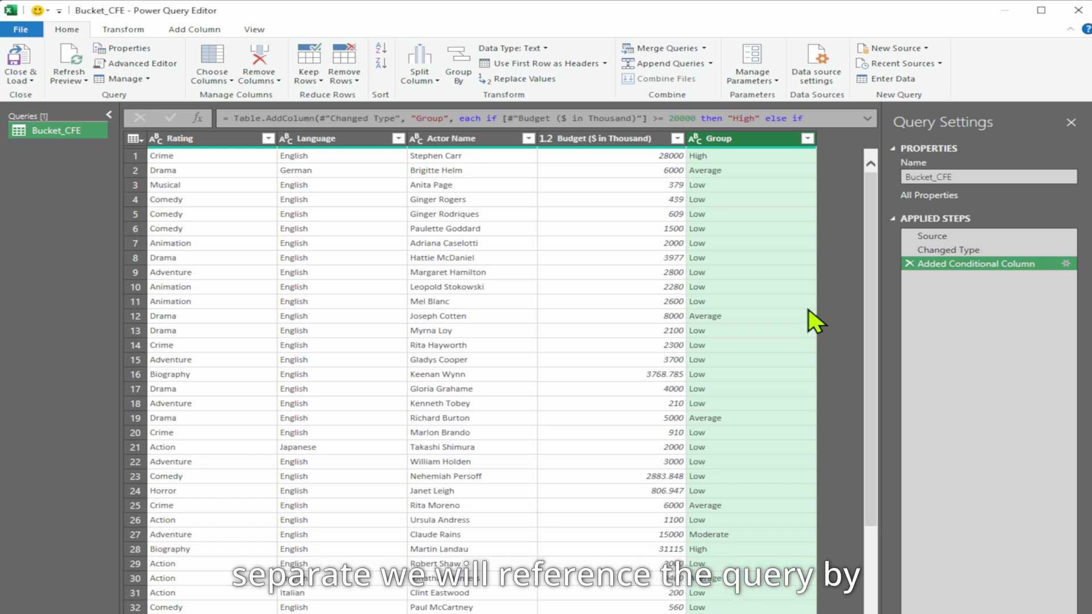
# Create a query referencing Bucket_CFE and name it 'Report'.
pyautogui.rightClick(49, 130)
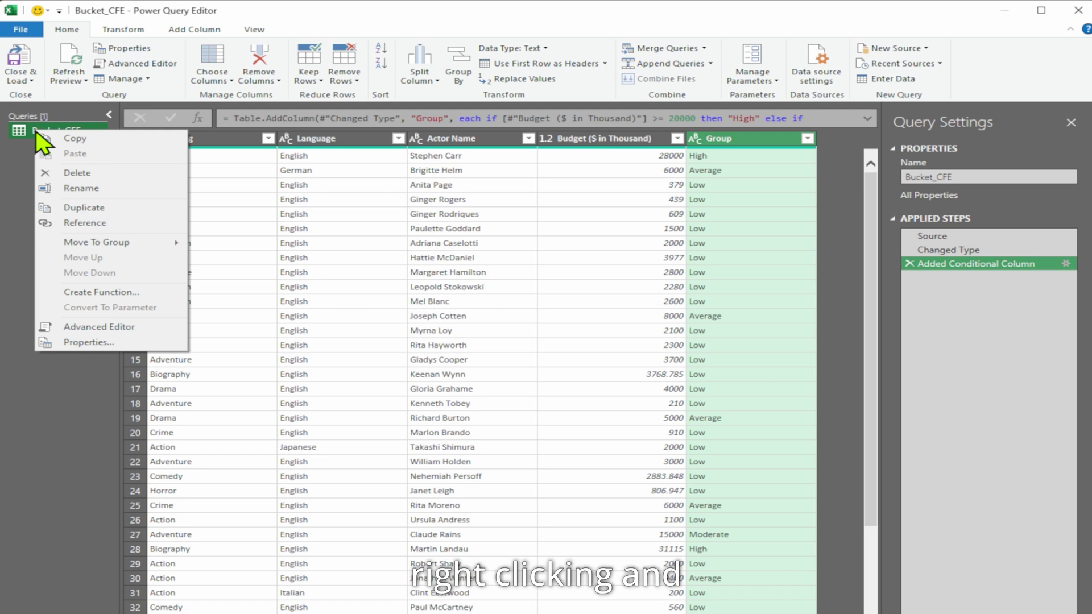
pyautogui.click(117, 224)
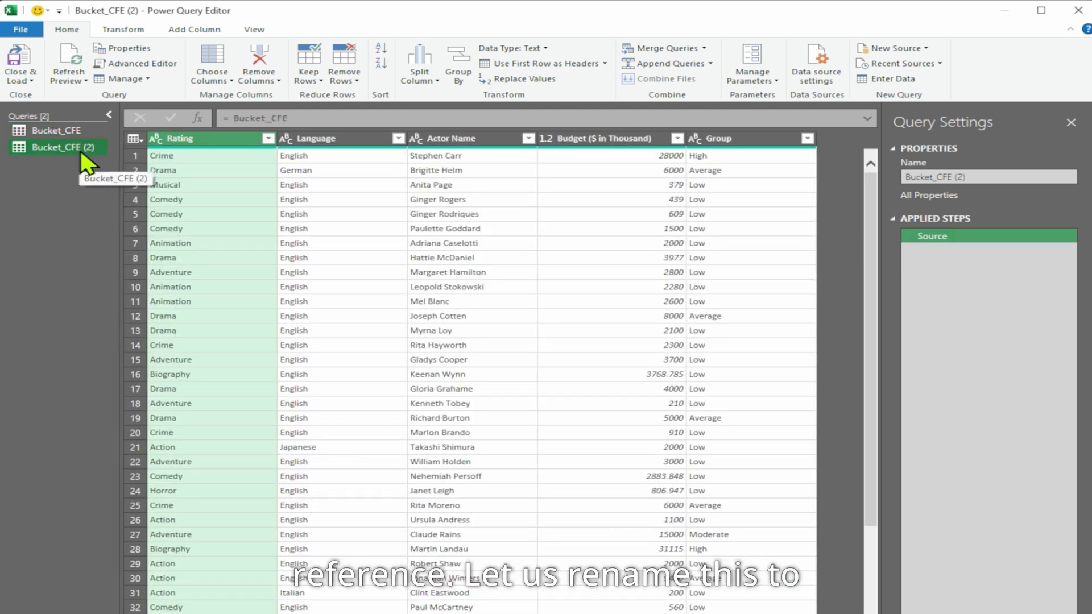
pyautogui.press('F2')
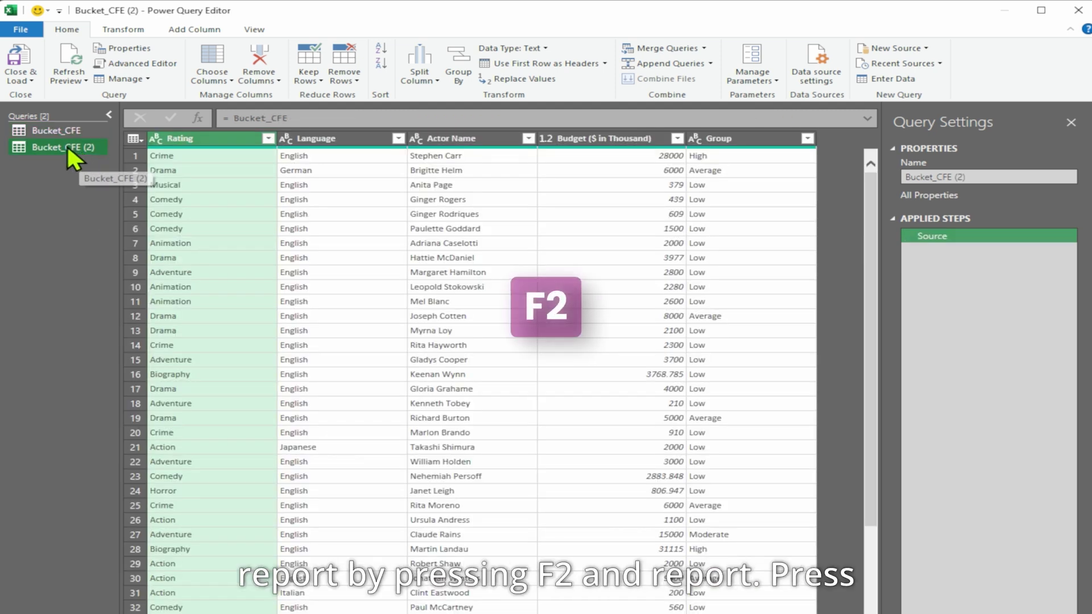
pyautogui.write('Report')
pyautogui.press('Return')
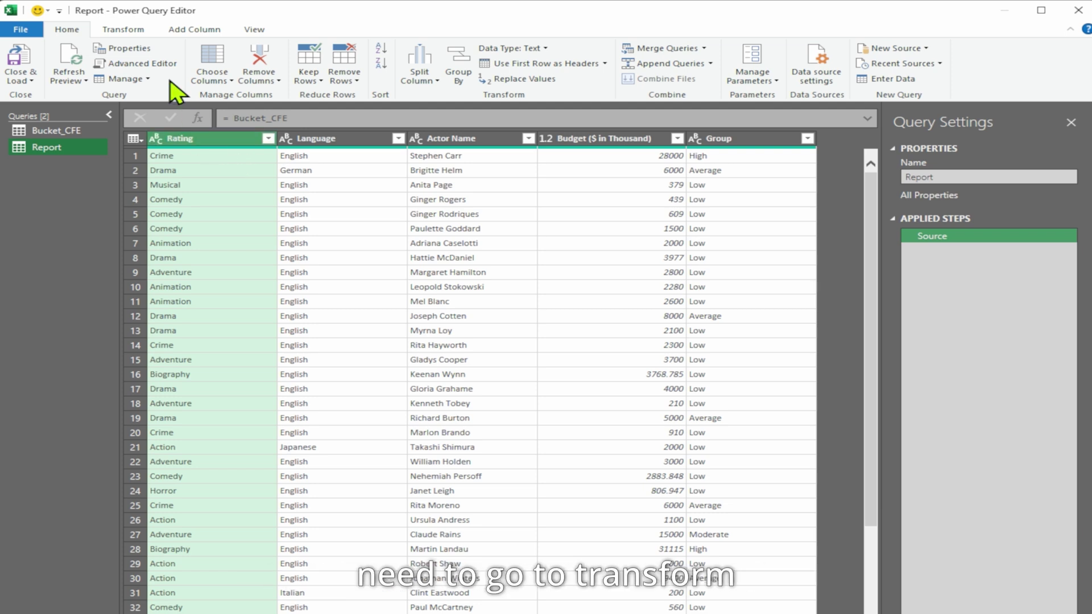
# Group the Report rows by Rating with a Count Rows aggregation.
pyautogui.click(126, 31)
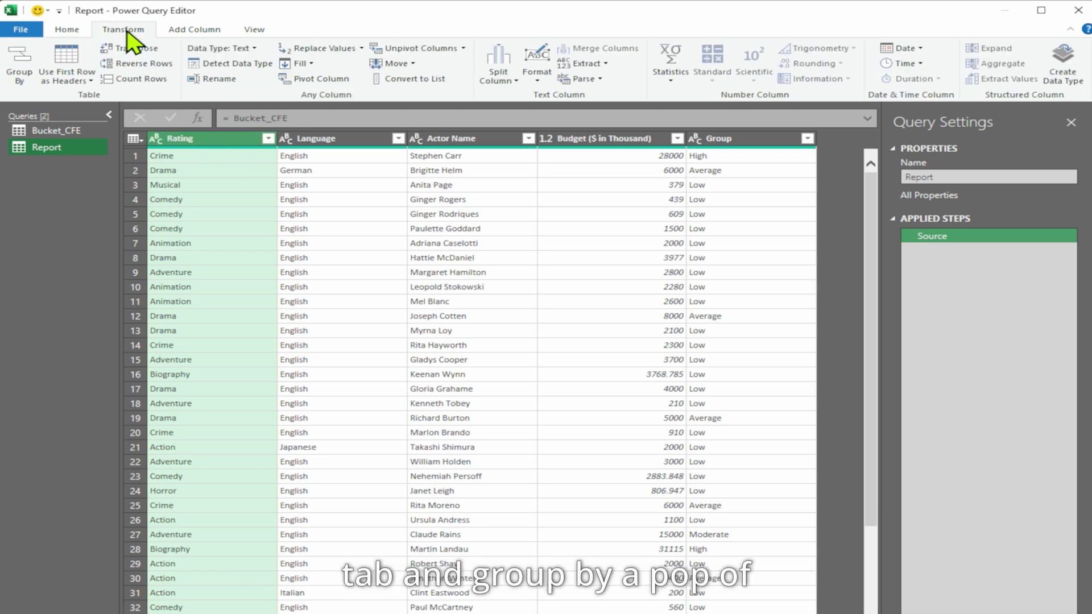
pyautogui.click(21, 64)
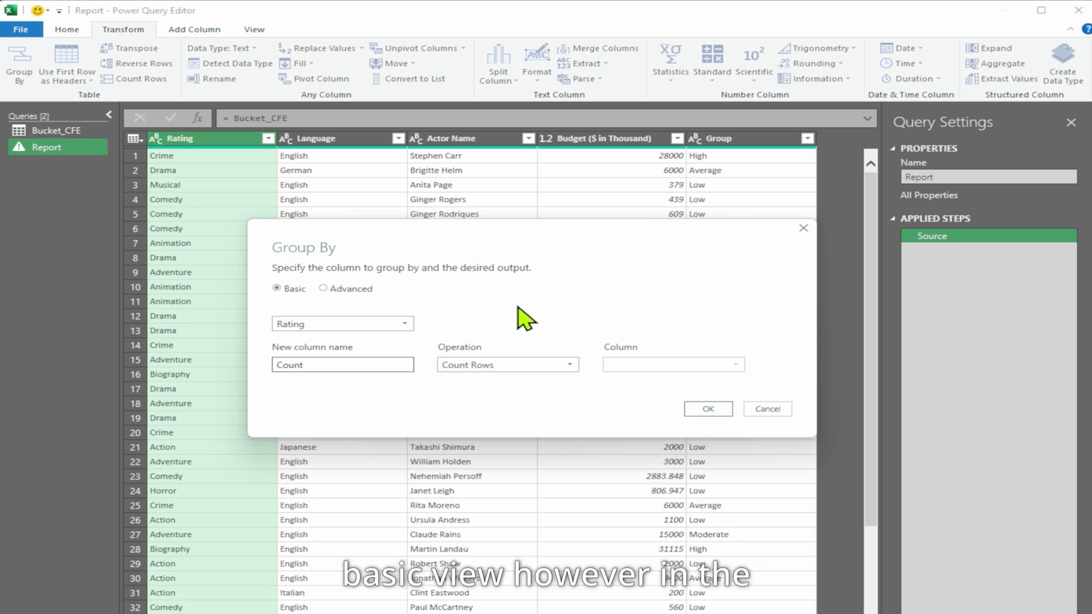
pyautogui.click(324, 289)
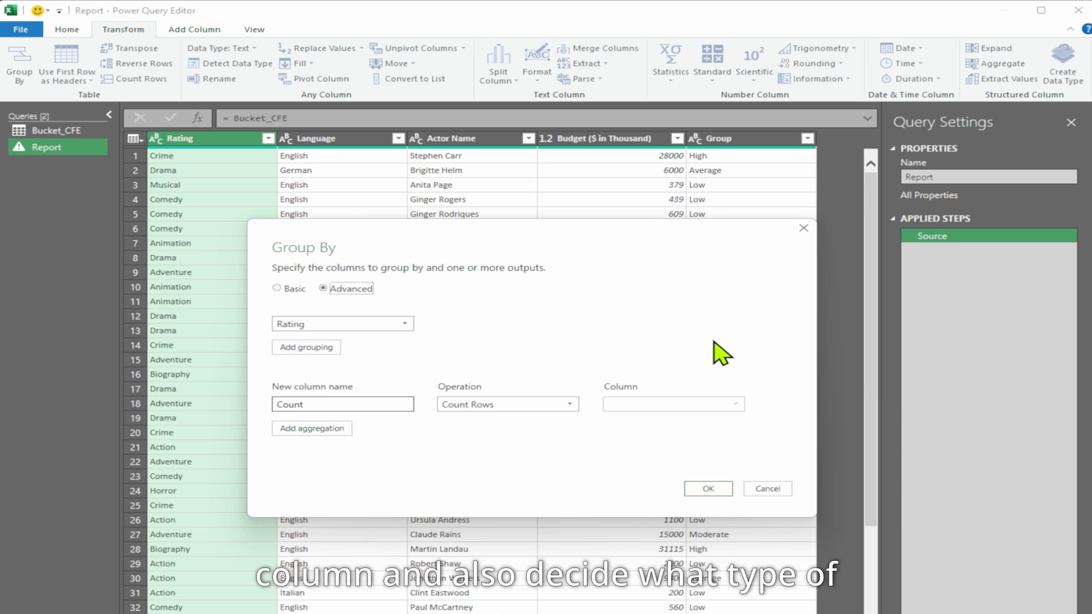
pyautogui.click(574, 405)
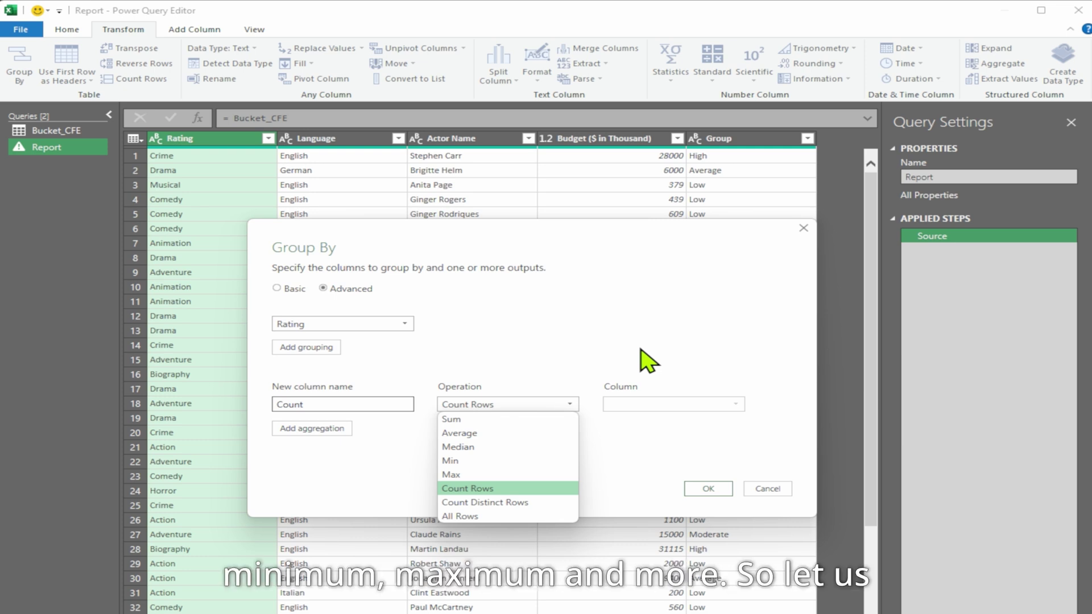
pyautogui.click(471, 487)
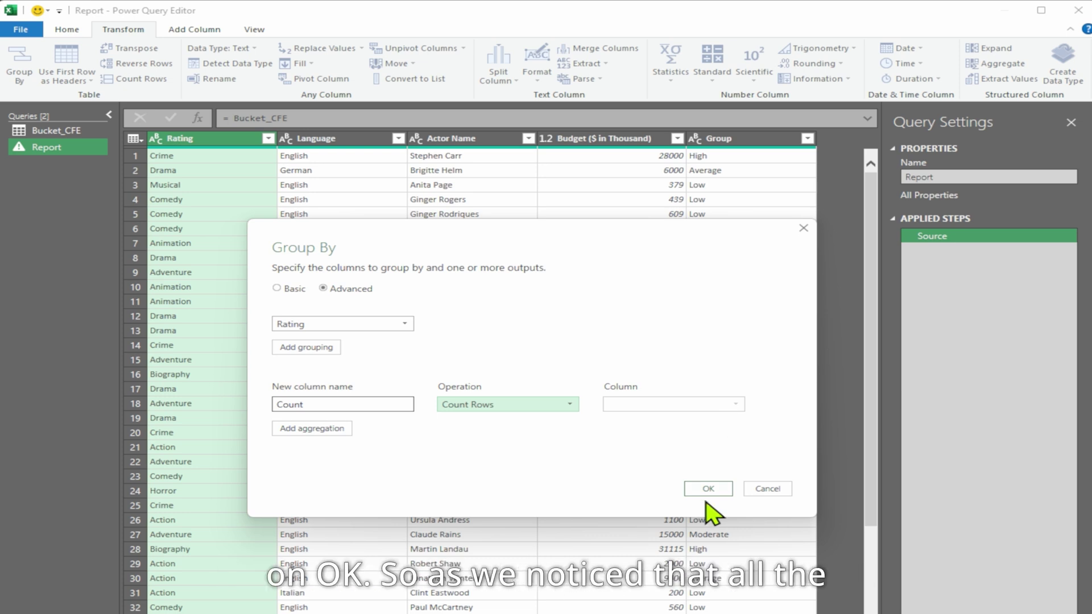
pyautogui.click(708, 490)
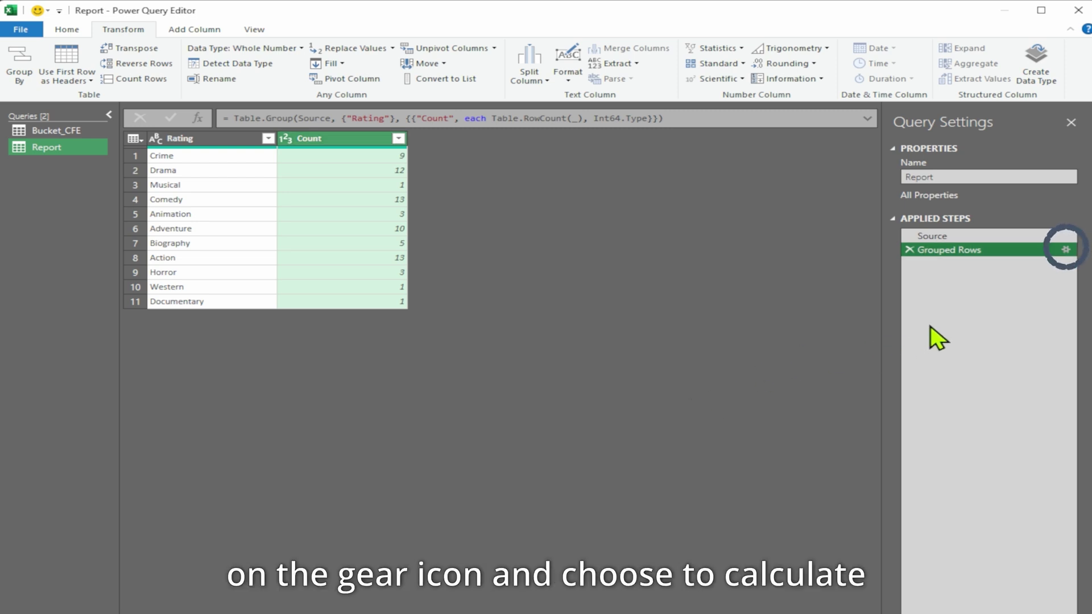
# Change the Grouped Rows aggregation to Sum of Budget ($ in Thousand).
pyautogui.click(1065, 249)
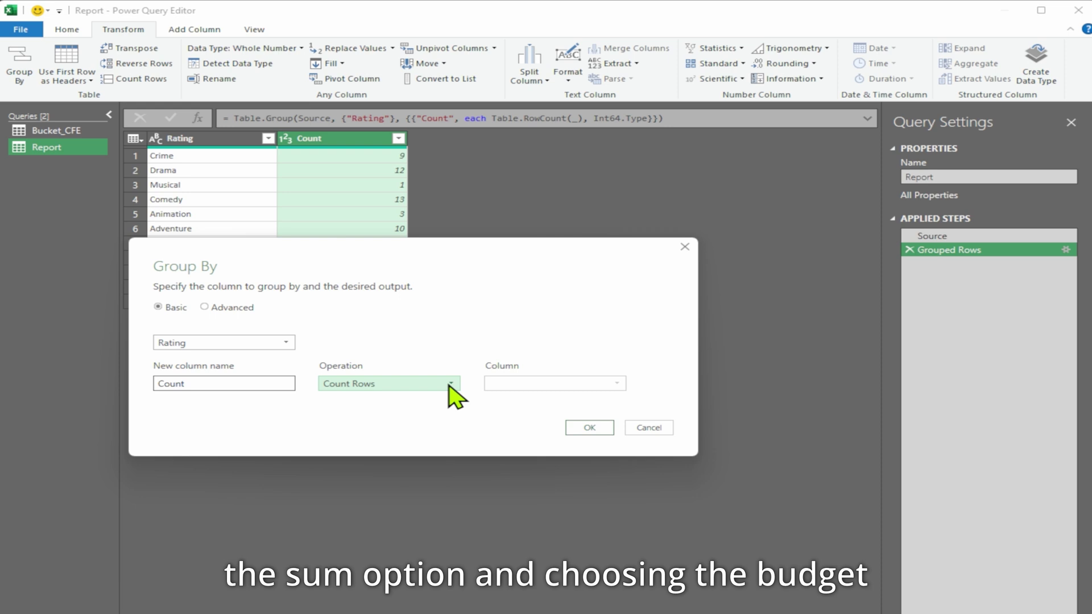
pyautogui.click(450, 384)
pyautogui.click(443, 397)
pyautogui.click(616, 385)
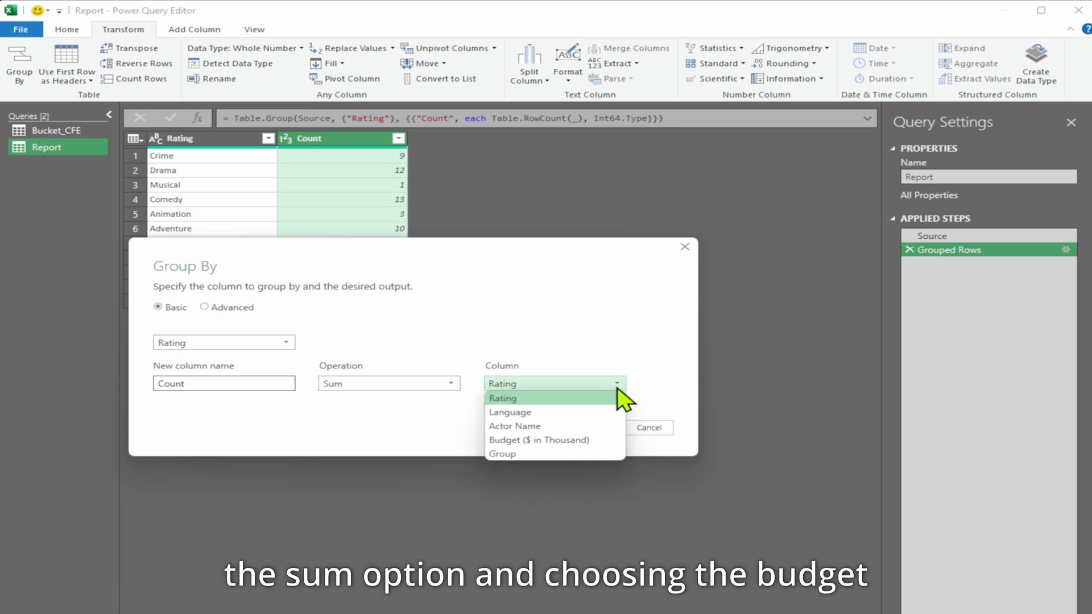
pyautogui.click(591, 440)
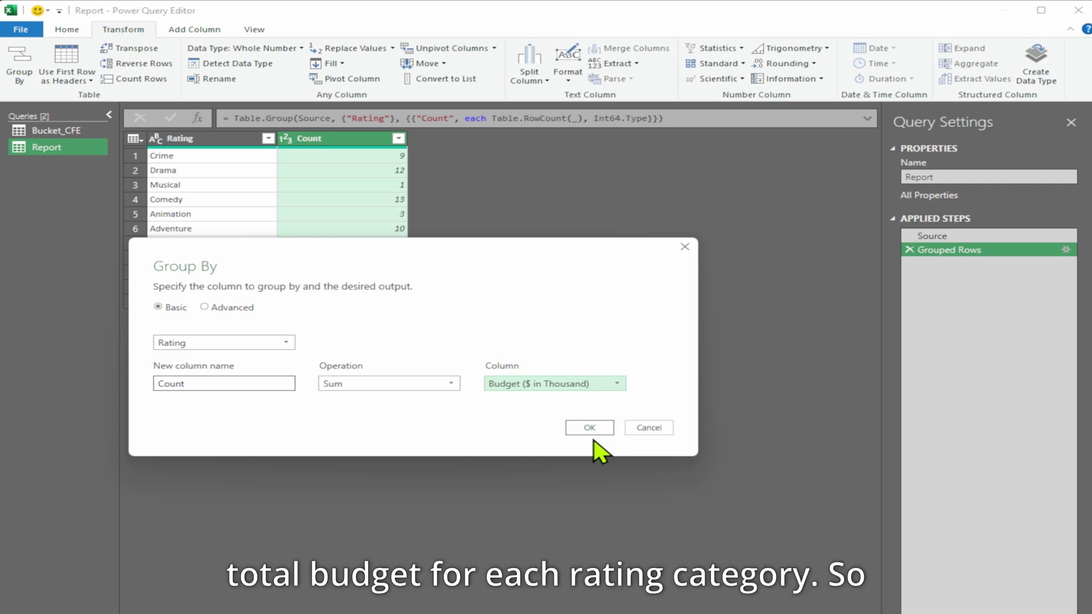
pyautogui.click(589, 427)
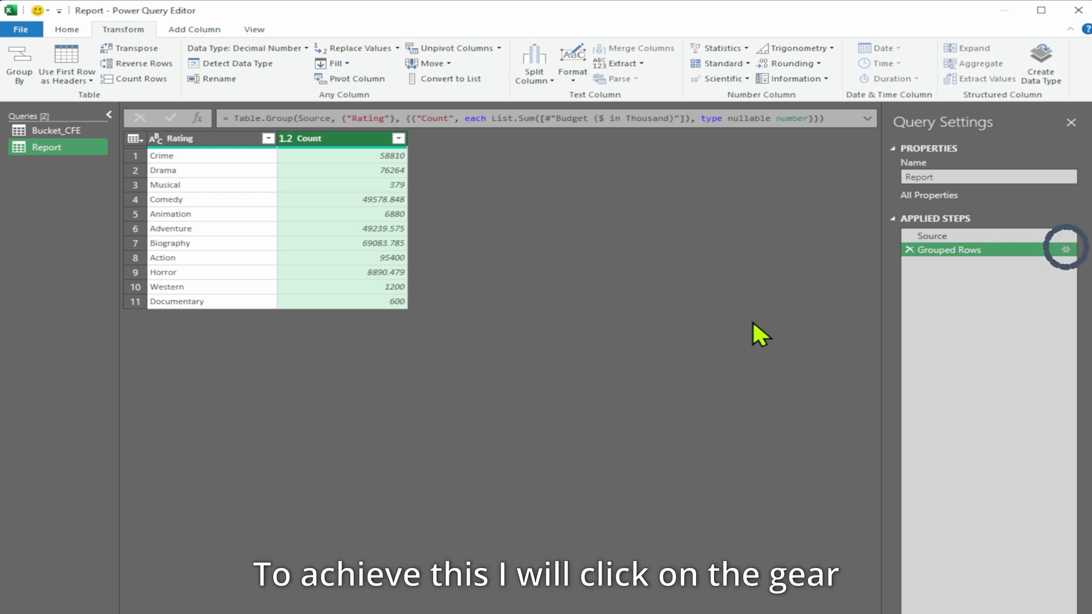
# Add Group as a second grouping level and keep Count as Count Rows.
pyautogui.click(1065, 249)
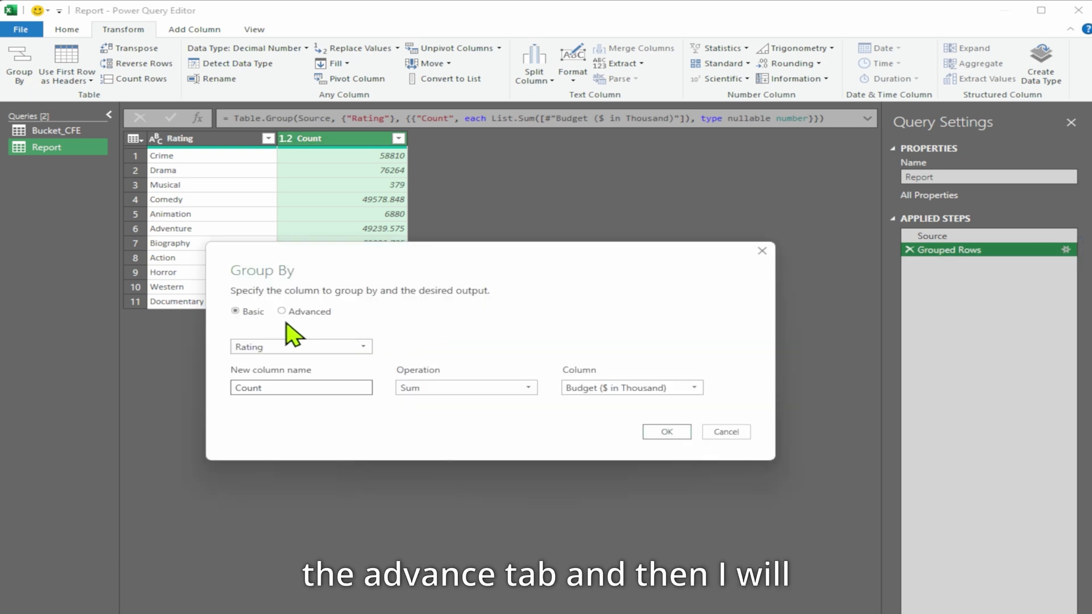
pyautogui.click(281, 311)
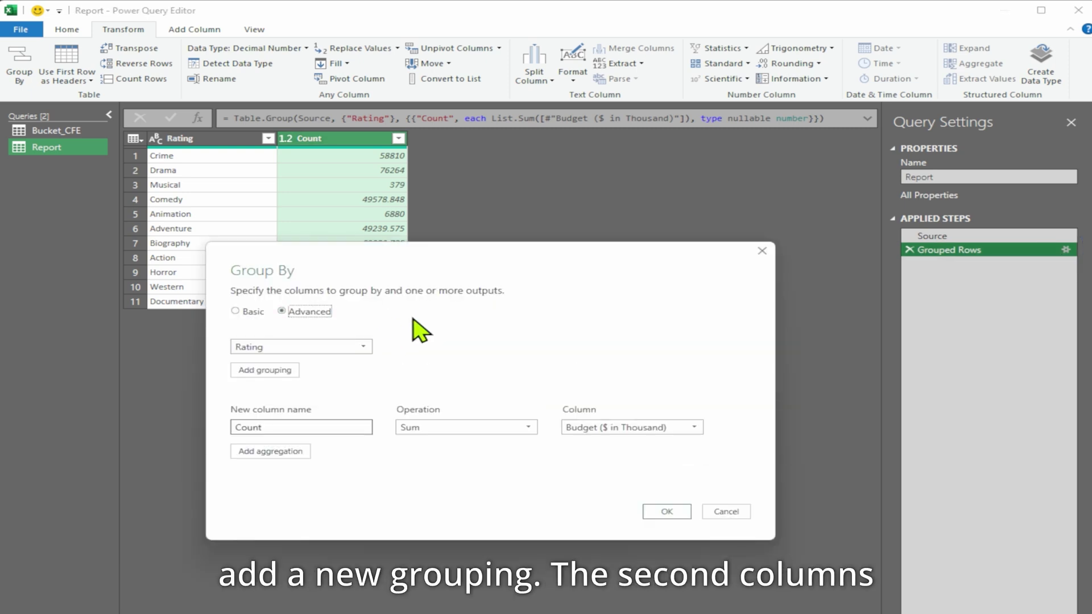
pyautogui.click(277, 372)
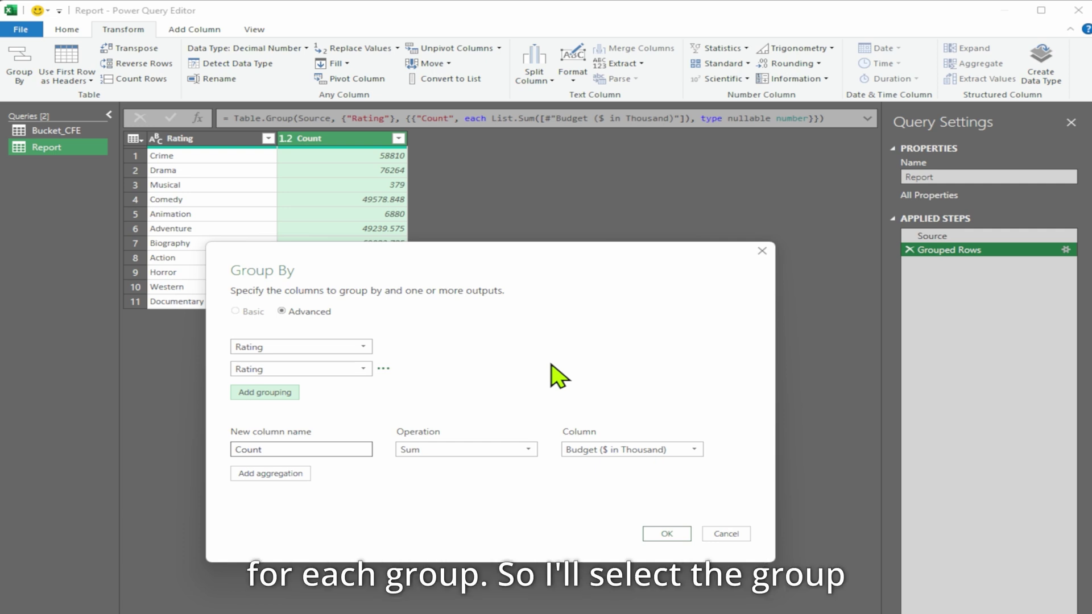
pyautogui.press('Down')
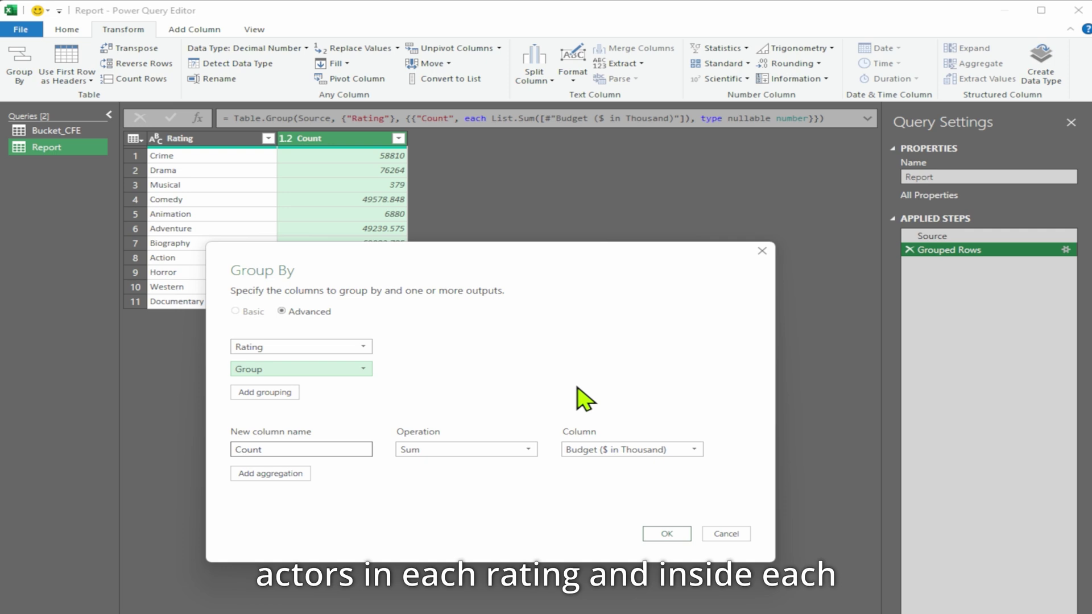
pyautogui.click(529, 449)
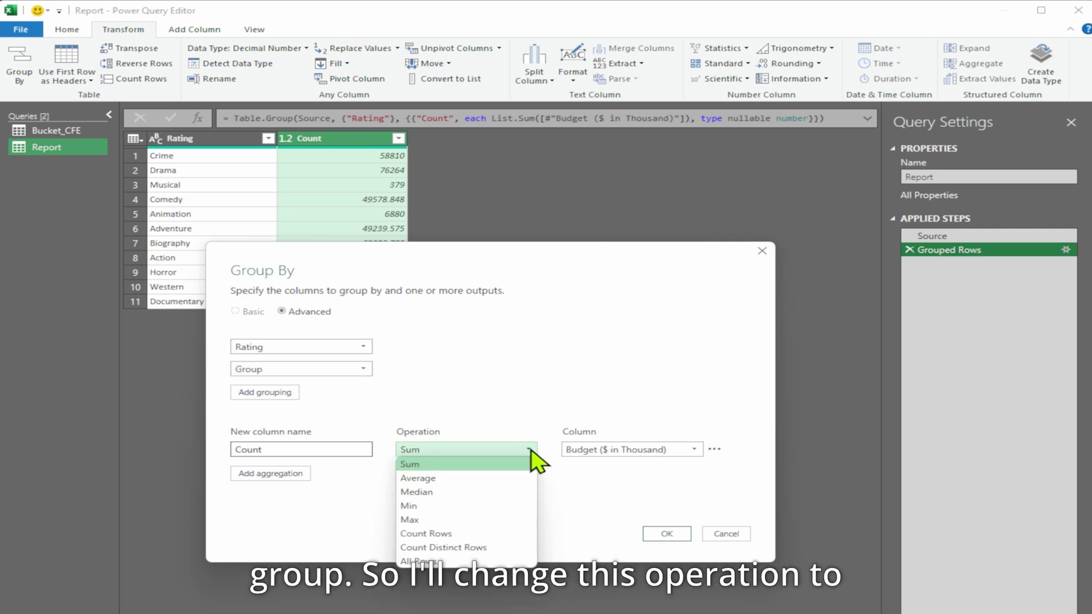
pyautogui.click(487, 534)
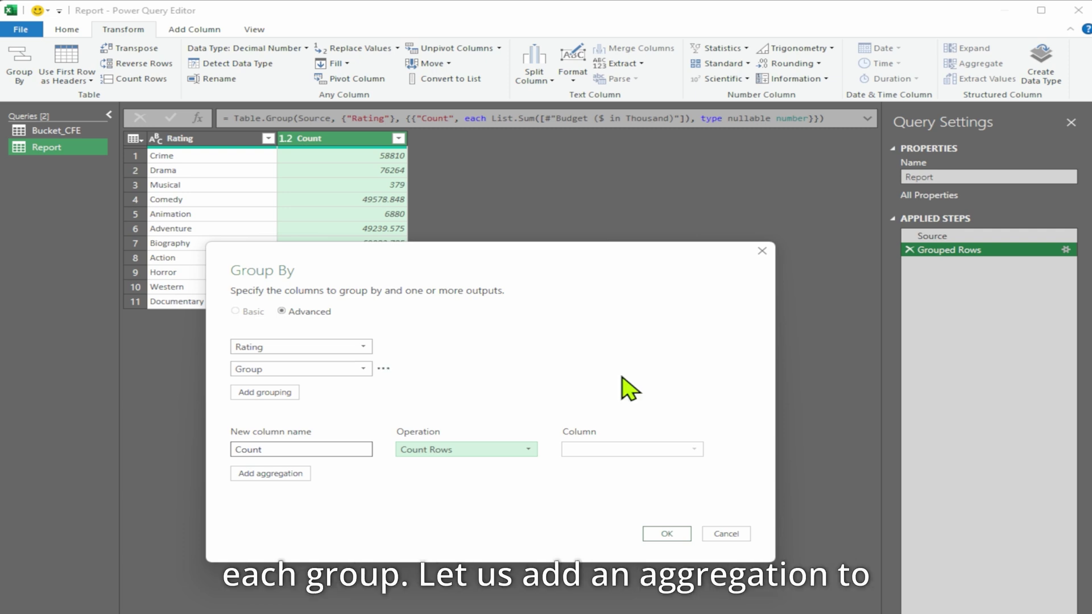
# Add an 'Average Budget' aggregation on Budget ($ in Thousand) and apply the grouping.
pyautogui.click(269, 475)
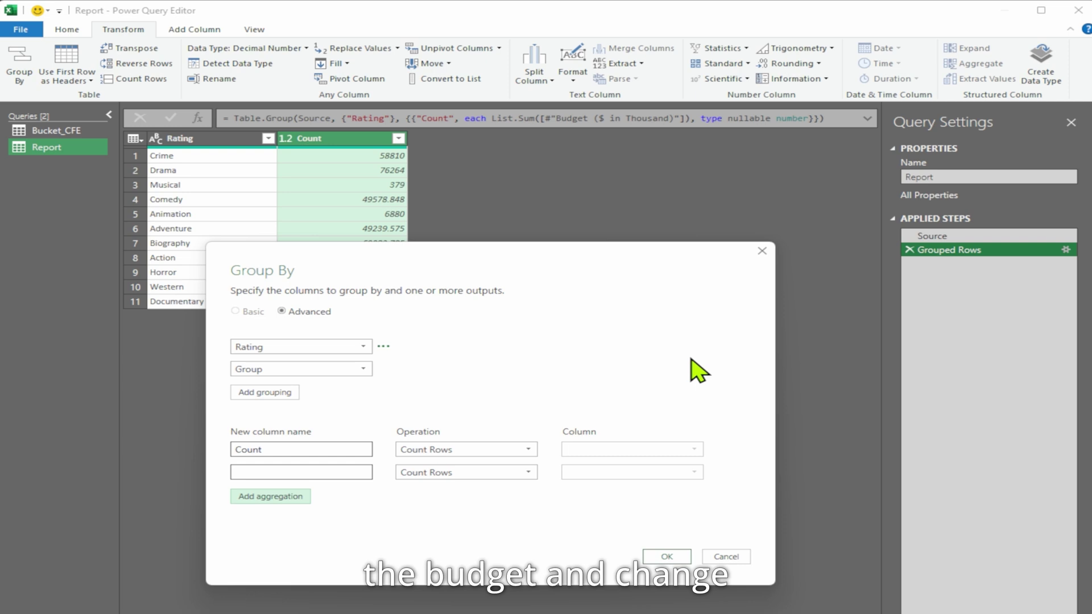
pyautogui.click(643, 472)
pyautogui.click(620, 529)
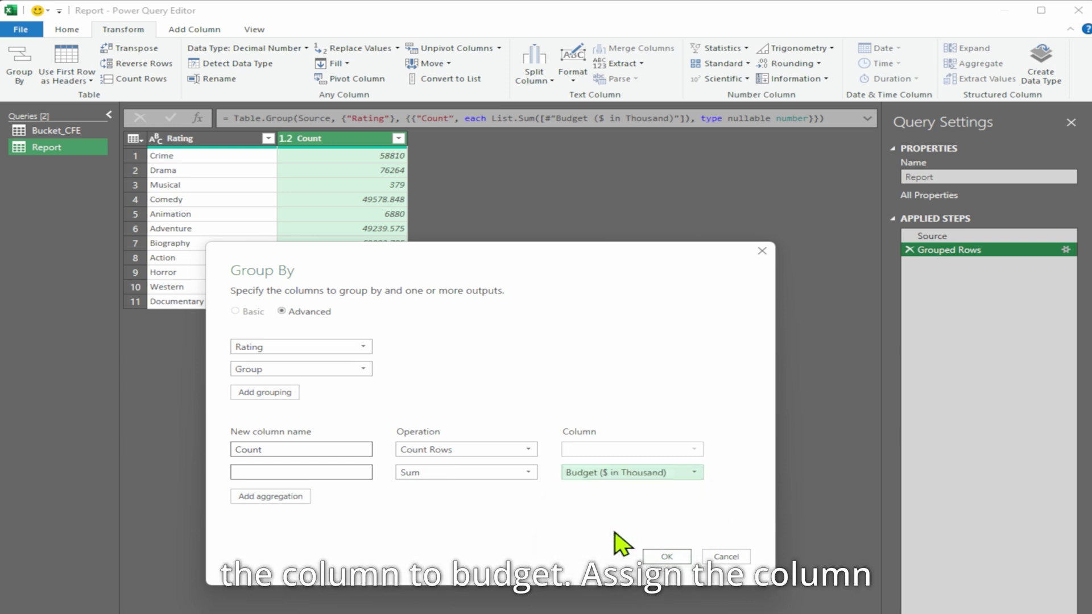
pyautogui.click(338, 472)
pyautogui.write('A')
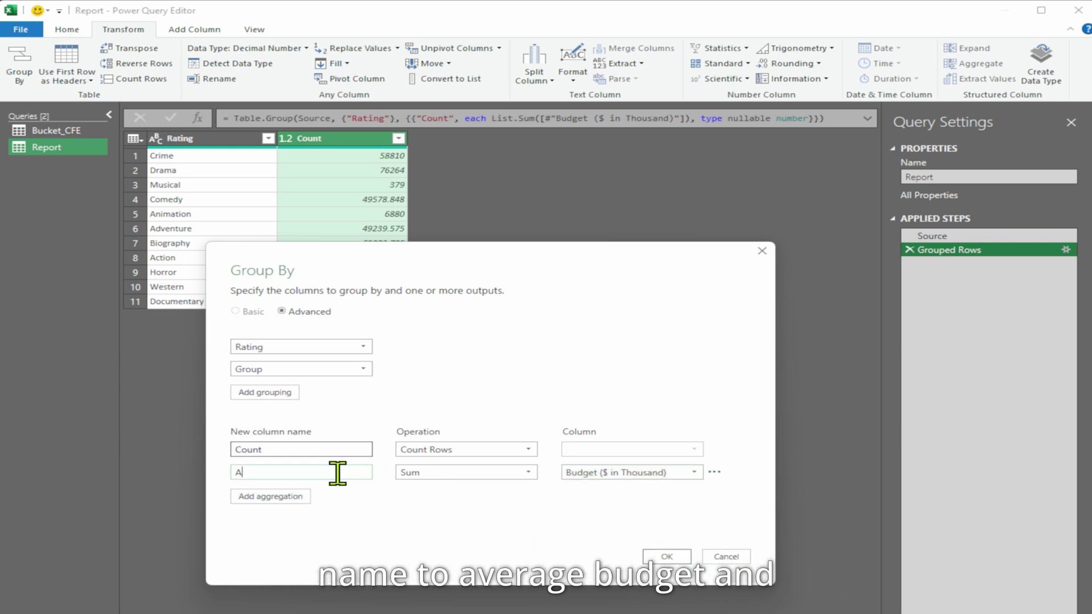
pyautogui.write('verage Budget')
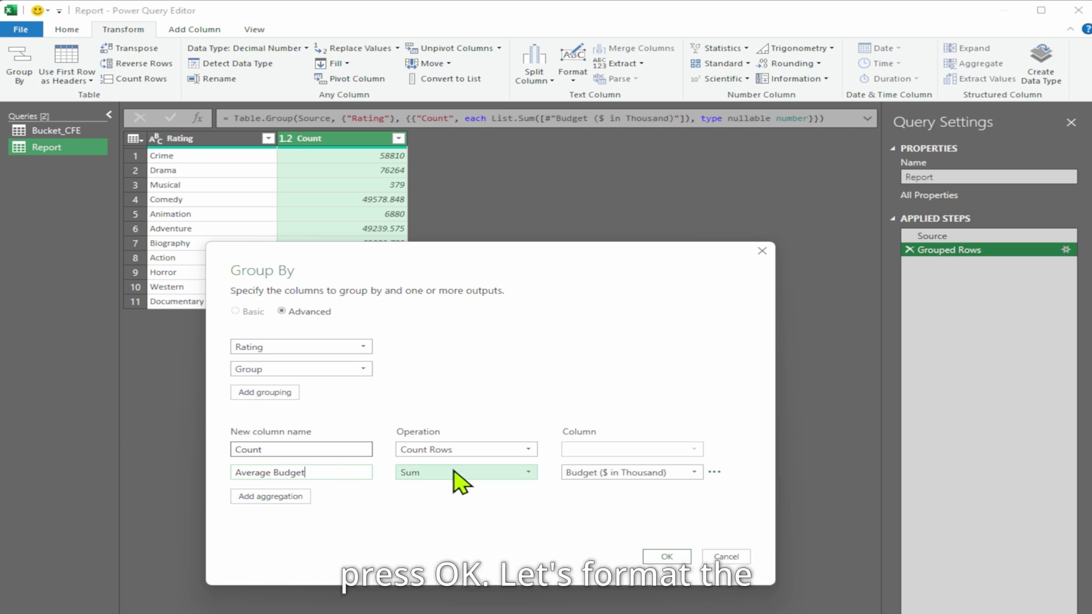
pyautogui.click(669, 557)
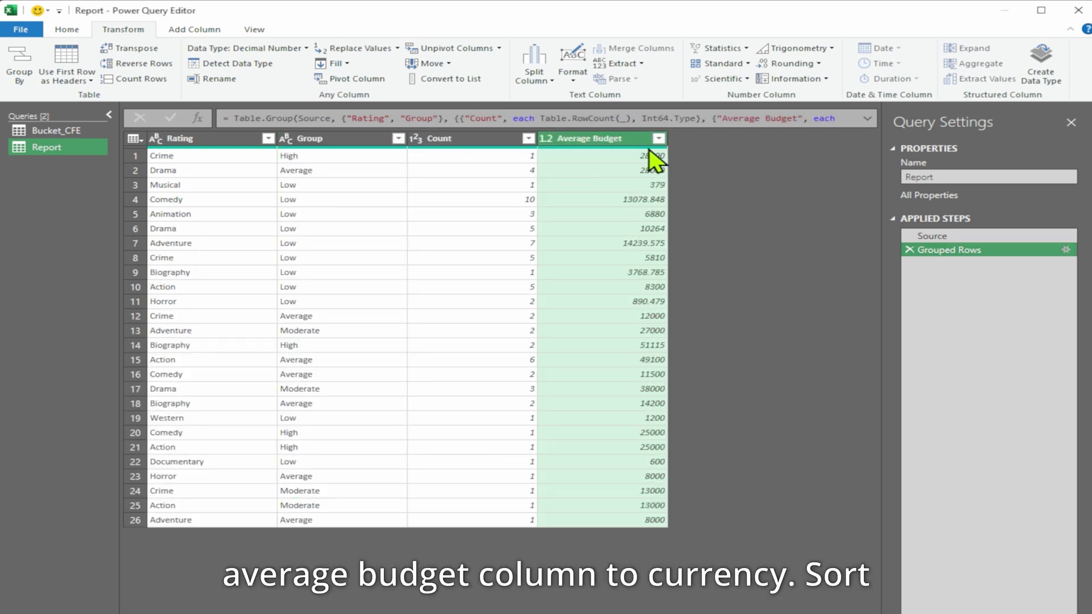
# Make Average Budget a Currency column and sort ascending by Group, then Rating.
pyautogui.click(547, 140)
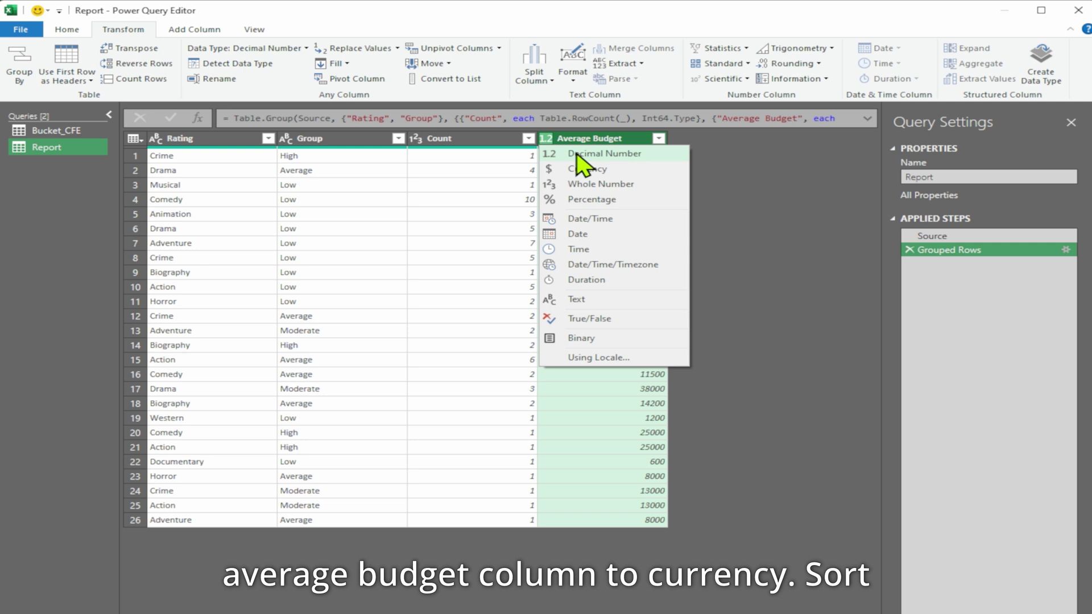
pyautogui.click(596, 171)
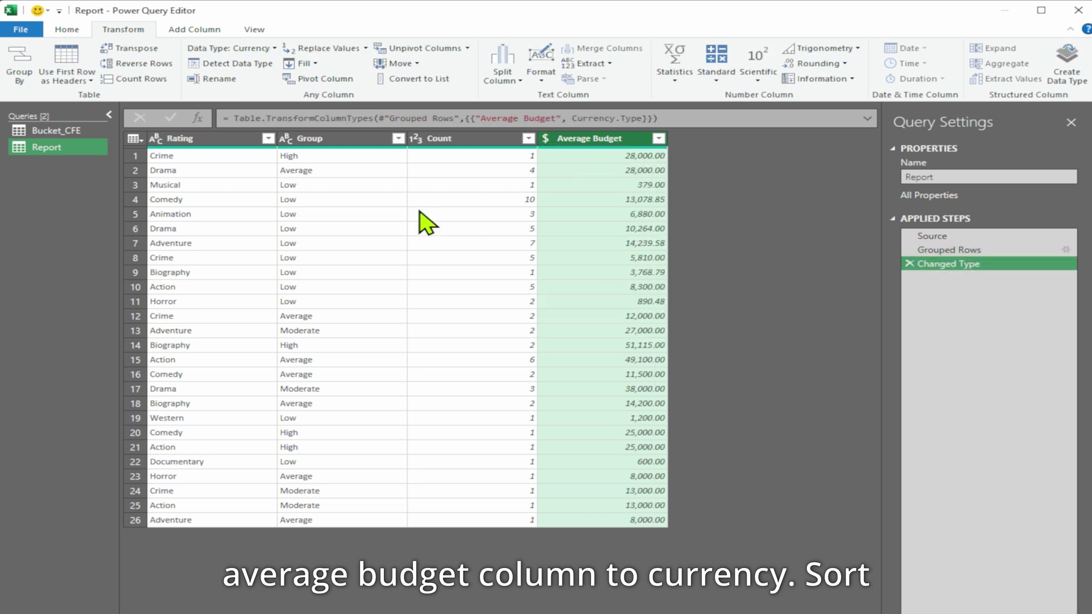
pyautogui.click(398, 139)
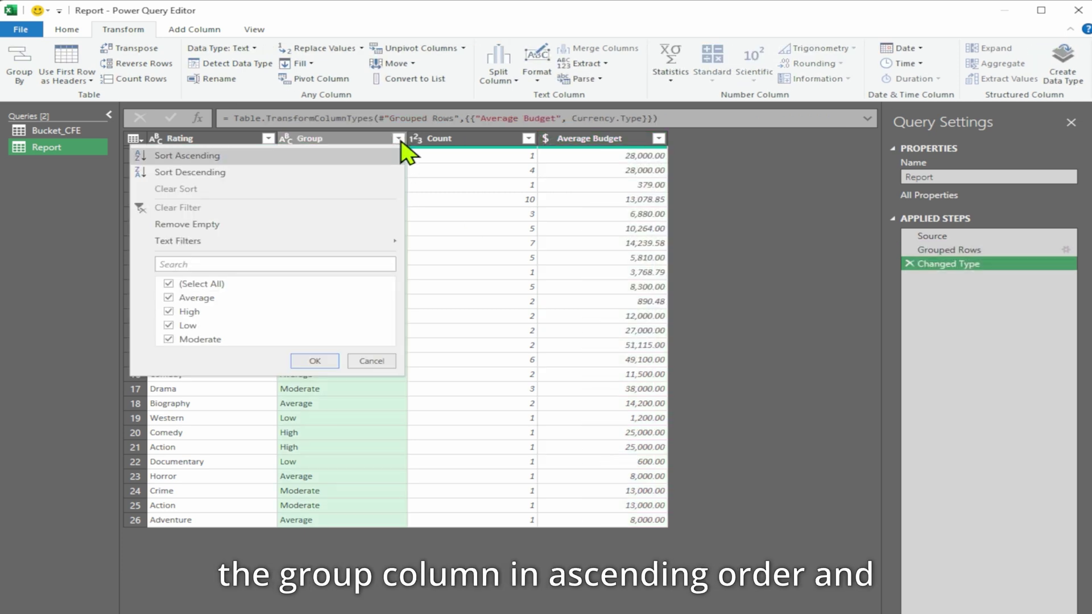
pyautogui.click(265, 156)
pyautogui.click(267, 139)
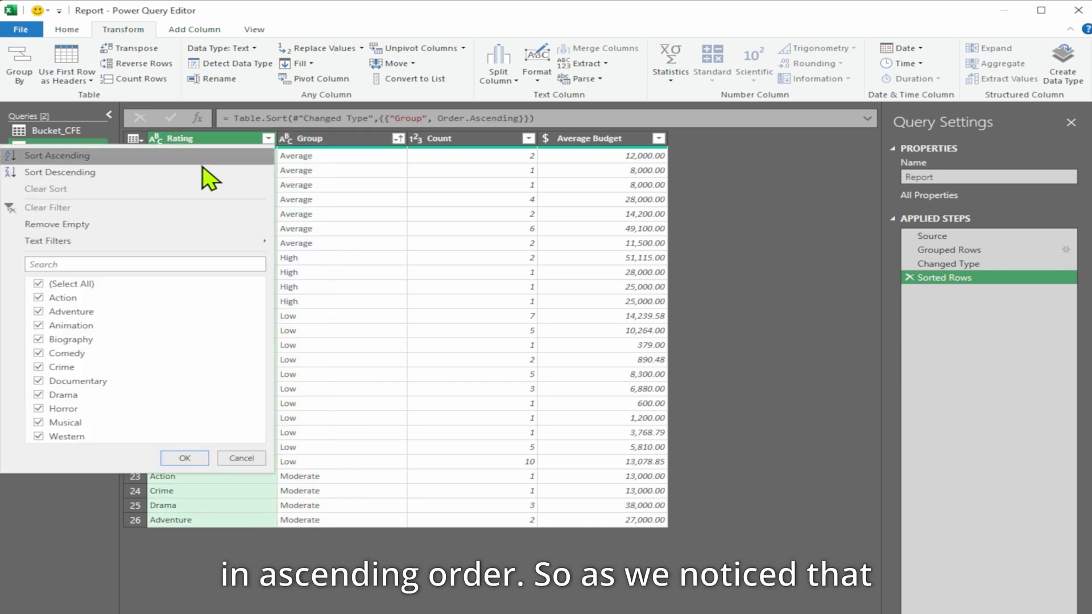
pyautogui.click(196, 158)
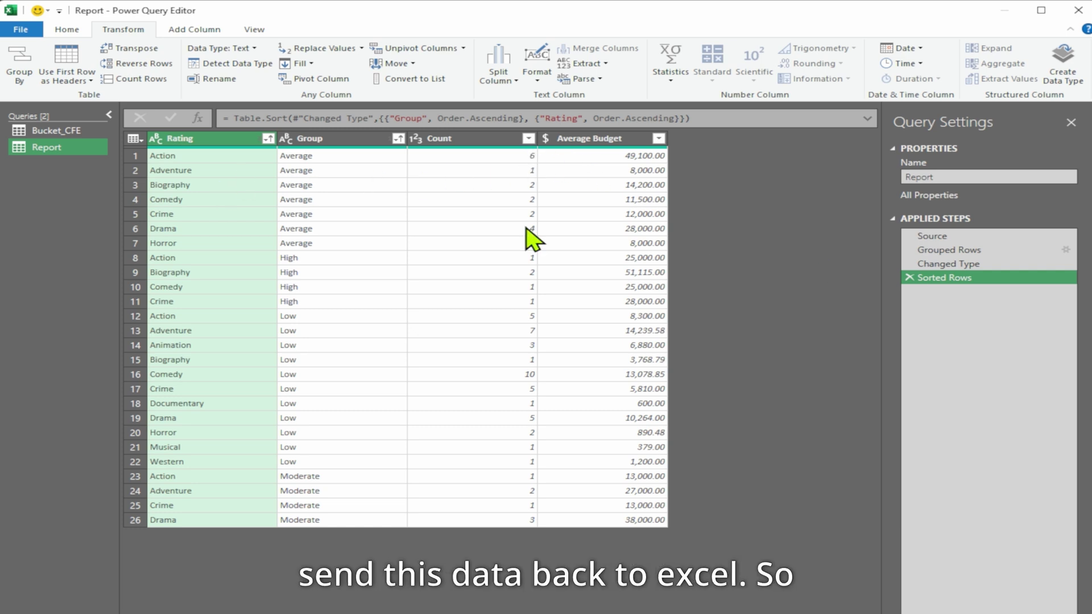
# Load the Report query as a table at cell A2 of the Aggregate_Data sheet.
pyautogui.click(67, 32)
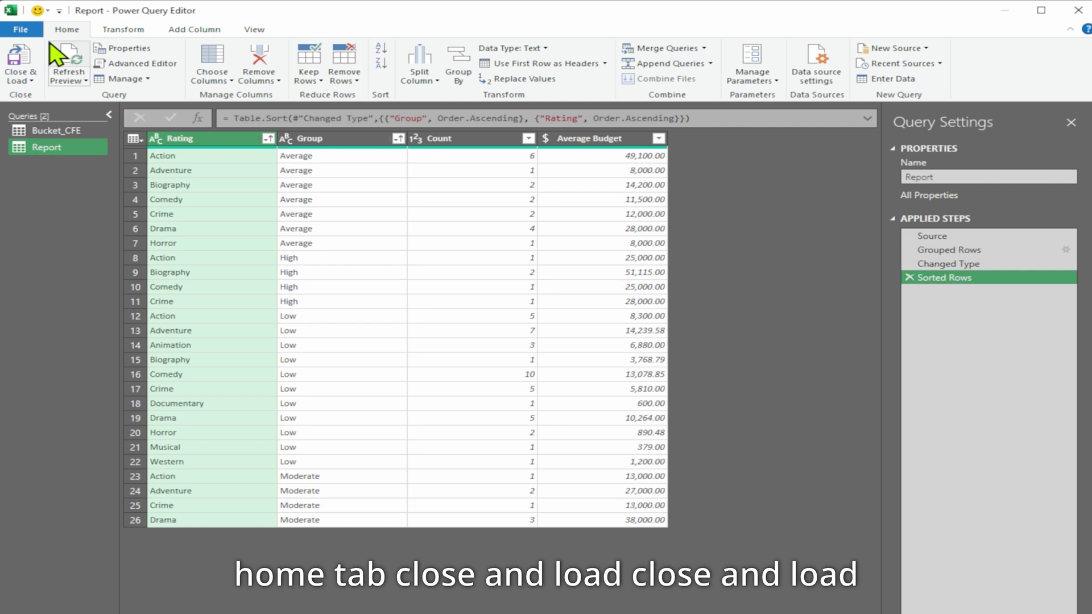
pyautogui.click(18, 79)
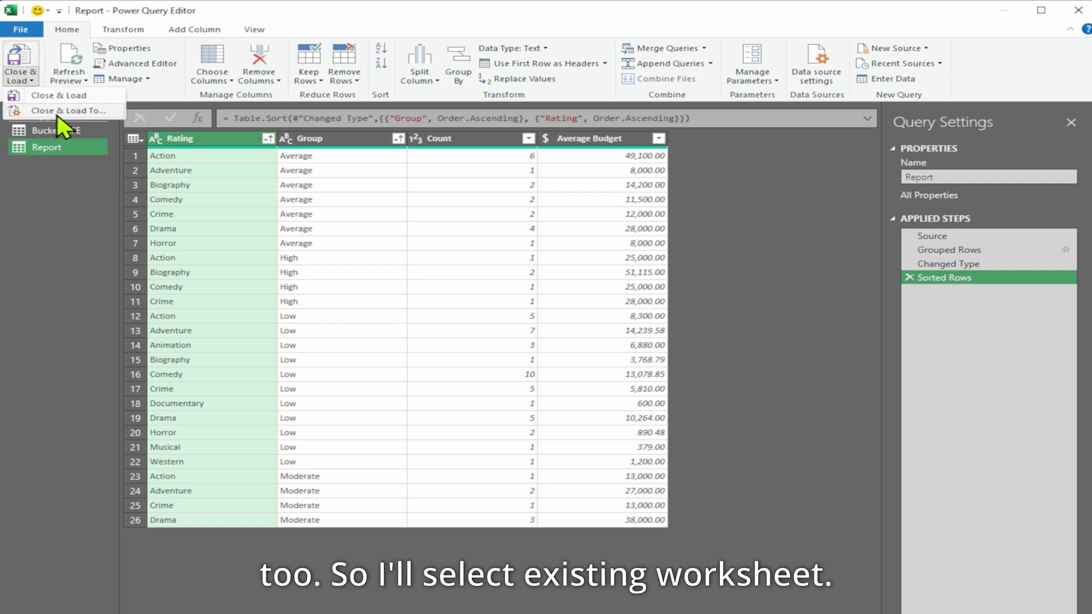
pyautogui.click(57, 114)
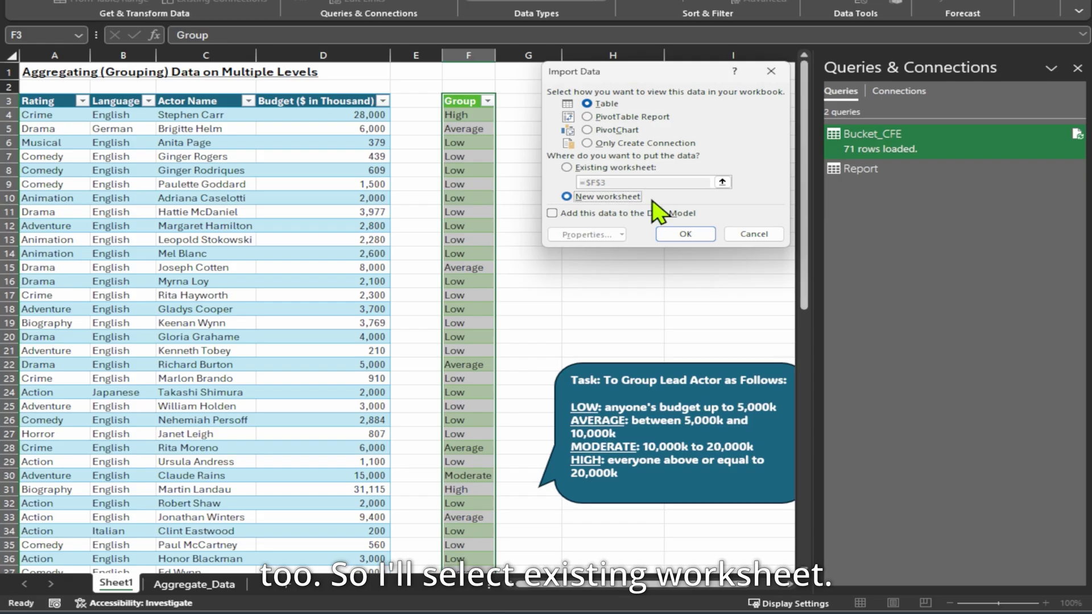
pyautogui.click(567, 167)
pyautogui.click(211, 587)
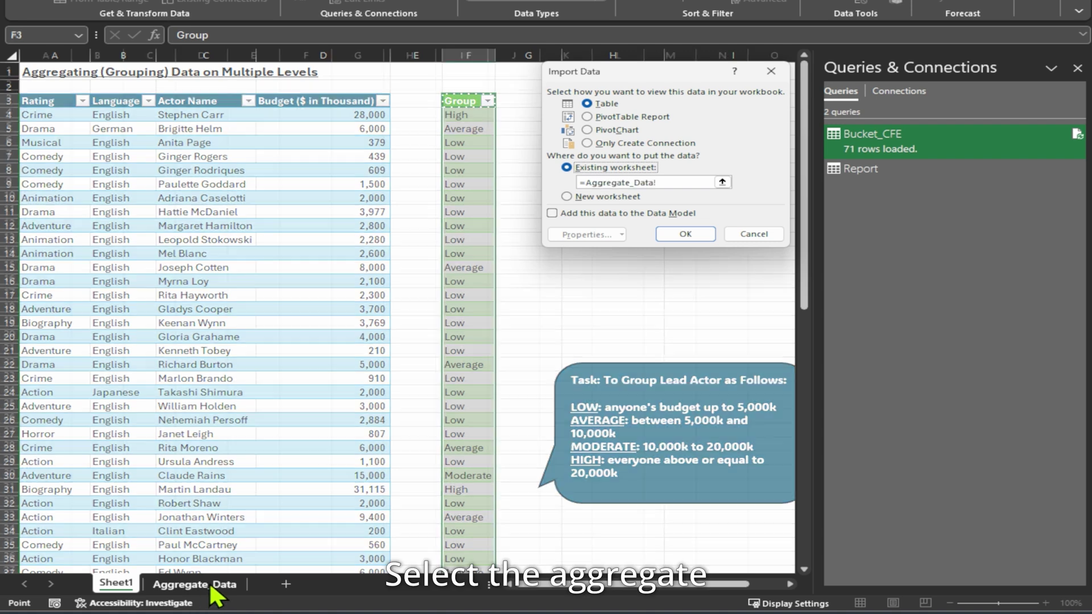
pyautogui.click(42, 85)
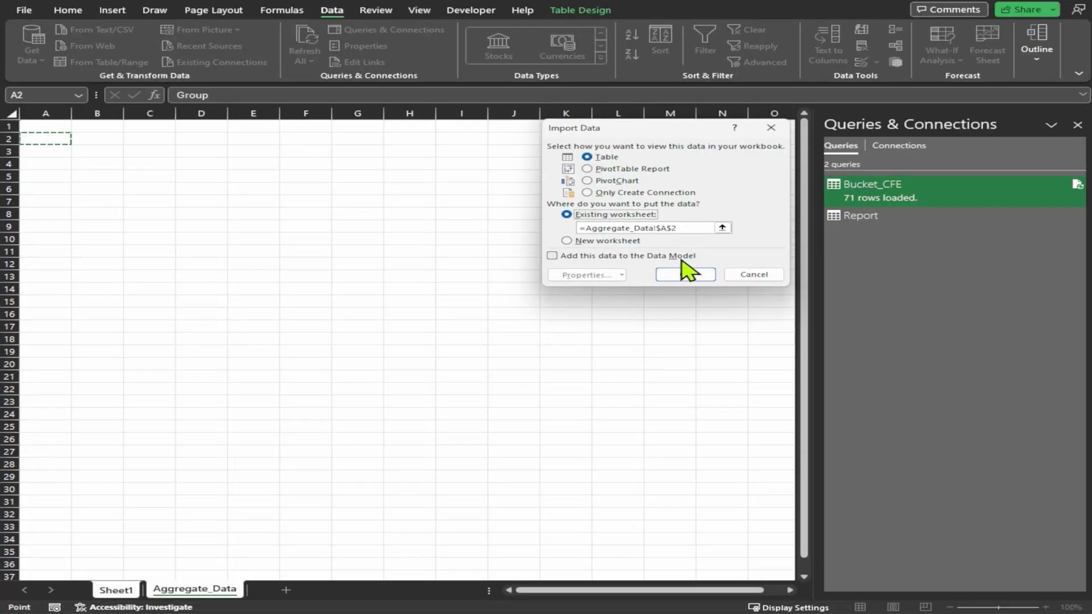
pyautogui.click(676, 336)
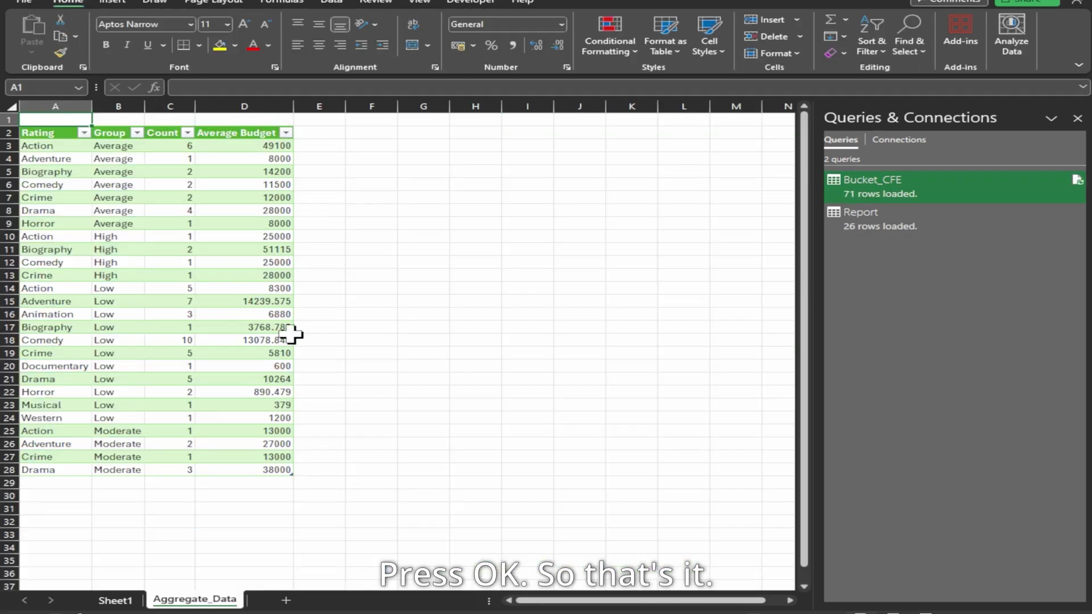
pyautogui.scroll(-4, 301, 336)
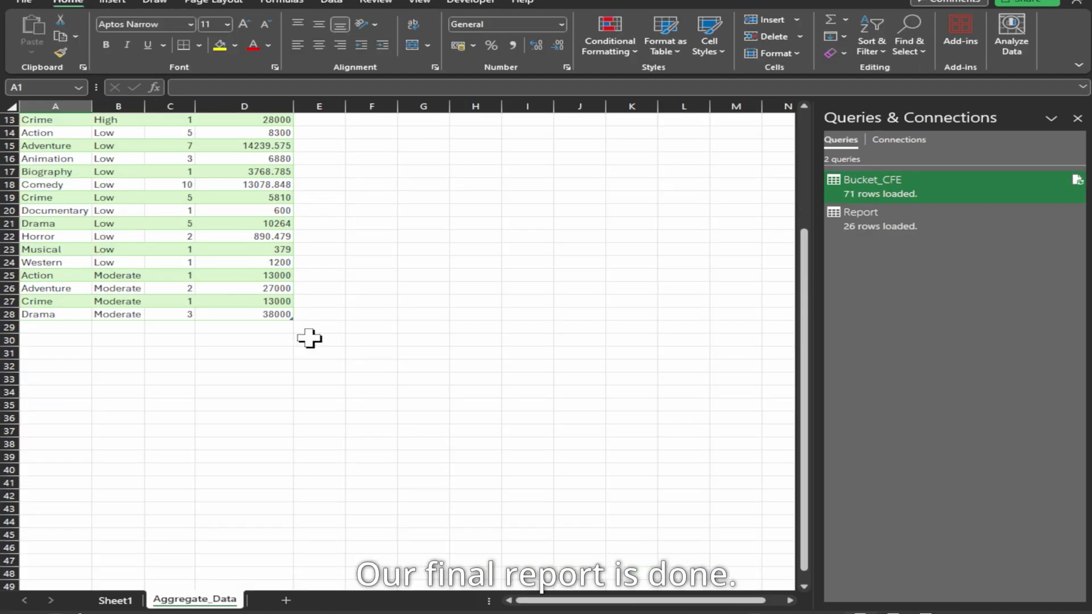
pyautogui.scroll(4, 310, 338)
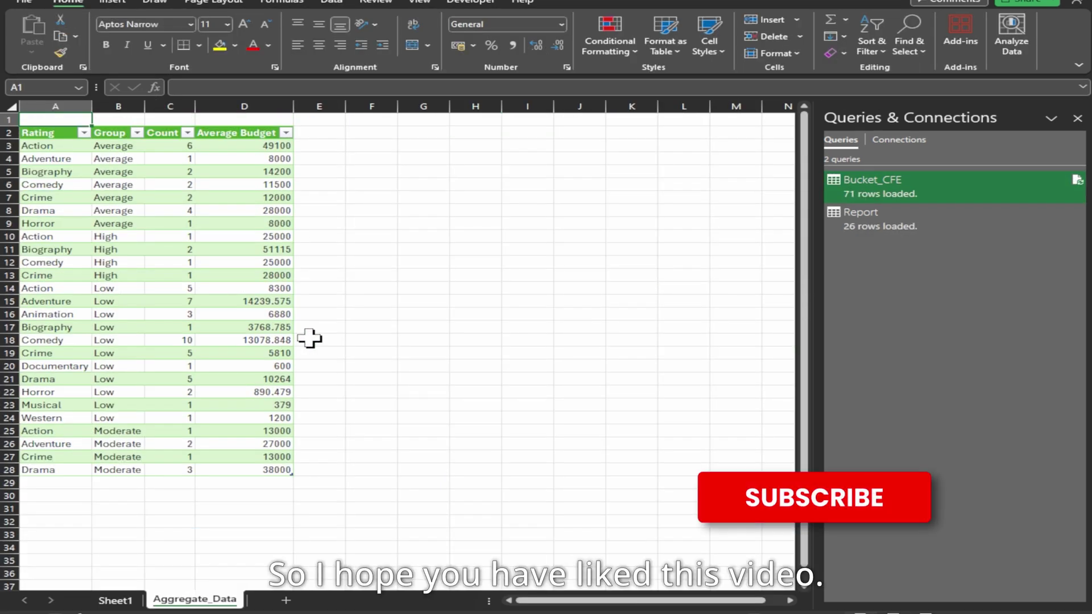